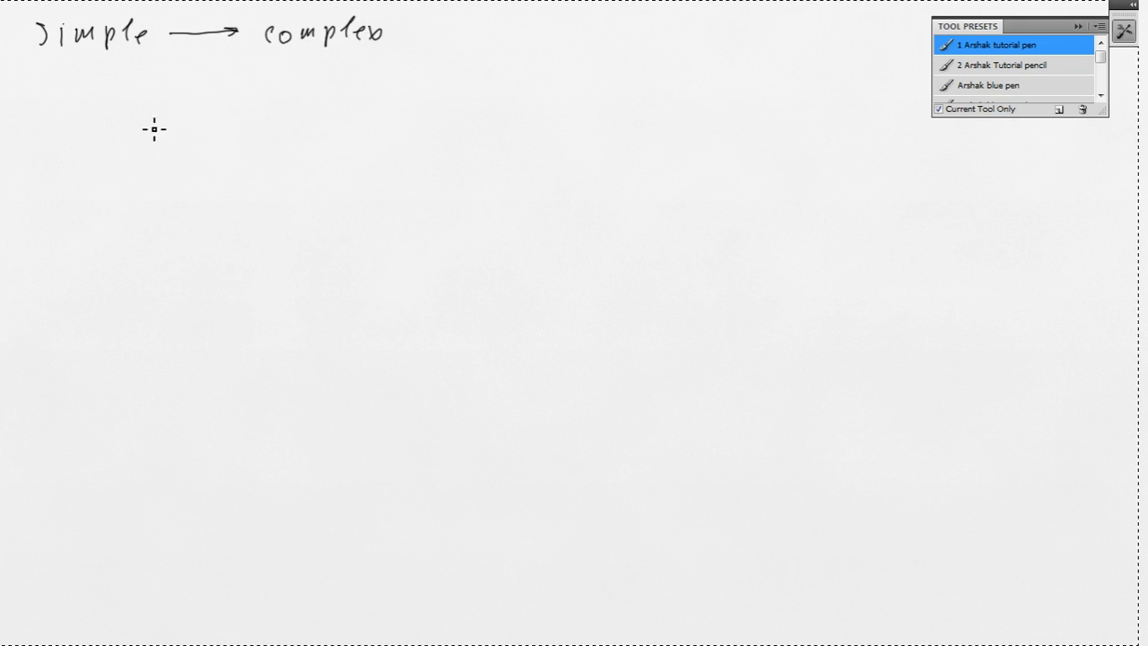
# Handwrite "terminology" below "simple" with a vertical arrow between them, and add a boxed "en" beside it
pyautogui.moveTo(52, 70)
pyautogui.mouseDown()
pyautogui.moveTo(52, 167)
pyautogui.moveTo(78, 151)
pyautogui.moveTo(109, 164)
pyautogui.moveTo(119, 144)
pyautogui.moveTo(131, 159)
pyautogui.moveTo(197, 144)
pyautogui.mouseUp()
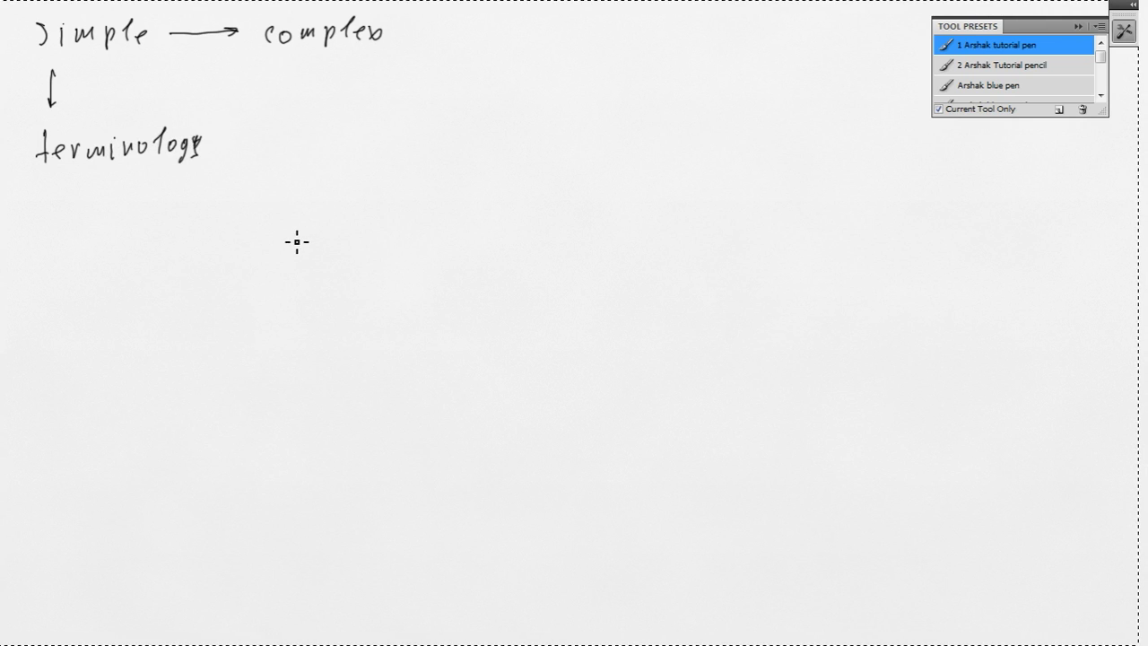
pyautogui.moveTo(256, 142); pyautogui.dragTo(267, 146)
pyautogui.moveTo(274, 132)
pyautogui.mouseDown()
pyautogui.moveTo(285, 142)
pyautogui.moveTo(248, 158)
pyautogui.mouseUp()
pyautogui.moveTo(239, 130); pyautogui.dragTo(287, 115)
pyautogui.moveTo(247, 167); pyautogui.dragTo(290, 154)
# Add an arrow and "rectilinear" under "terminology", and sketch beside it a rectangular frame with a horizon and two converging lines
pyautogui.moveTo(51, 179); pyautogui.dragTo(58, 209)
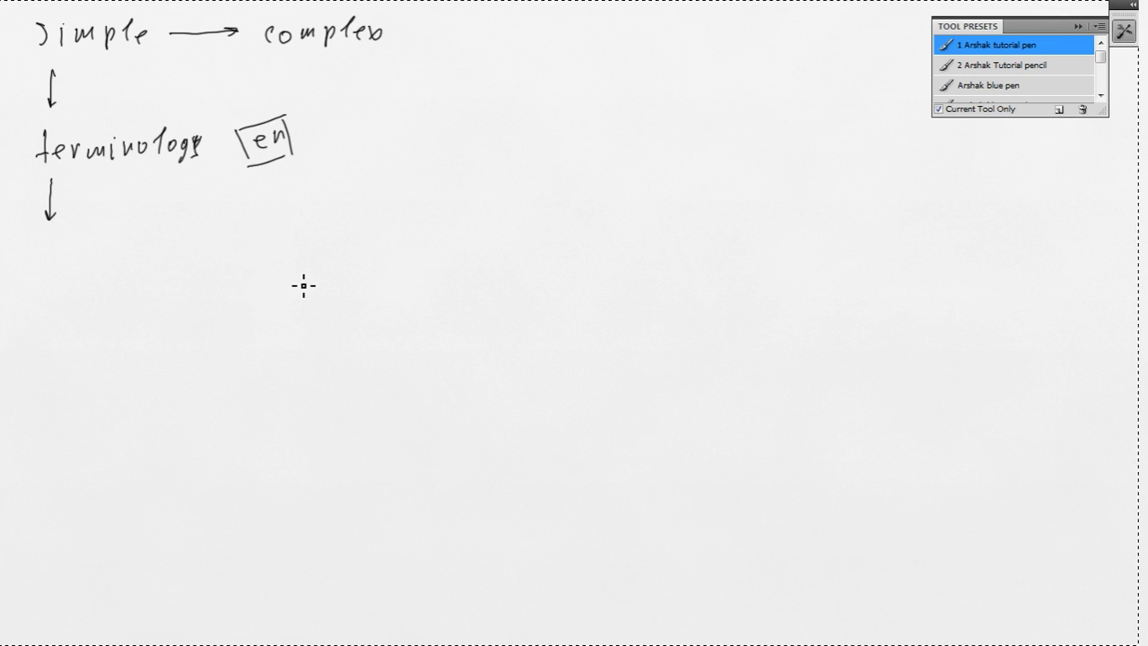
pyautogui.moveTo(47, 242)
pyautogui.mouseDown()
pyautogui.moveTo(98, 244)
pyautogui.moveTo(89, 253)
pyautogui.moveTo(109, 260)
pyautogui.moveTo(120, 248)
pyautogui.moveTo(121, 262)
pyautogui.moveTo(140, 244)
pyautogui.moveTo(161, 256)
pyautogui.moveTo(201, 244)
pyautogui.mouseUp()
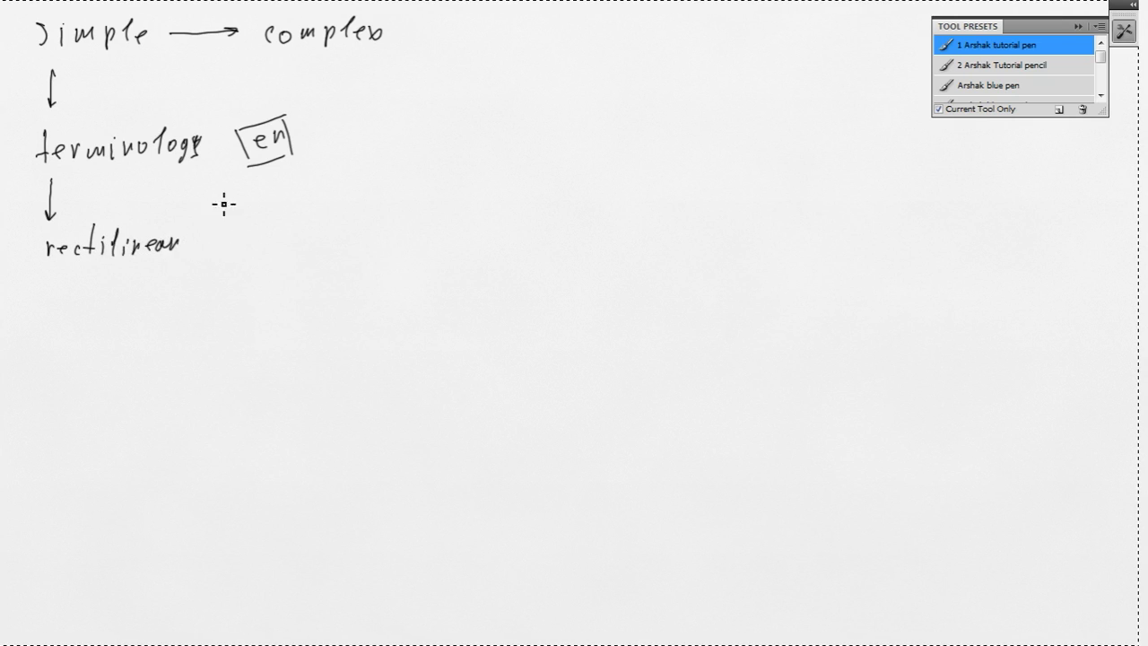
pyautogui.moveTo(221, 195)
pyautogui.mouseDown()
pyautogui.moveTo(220, 258)
pyautogui.moveTo(371, 193)
pyautogui.mouseUp()
pyautogui.moveTo(215, 262); pyautogui.dragTo(371, 256)
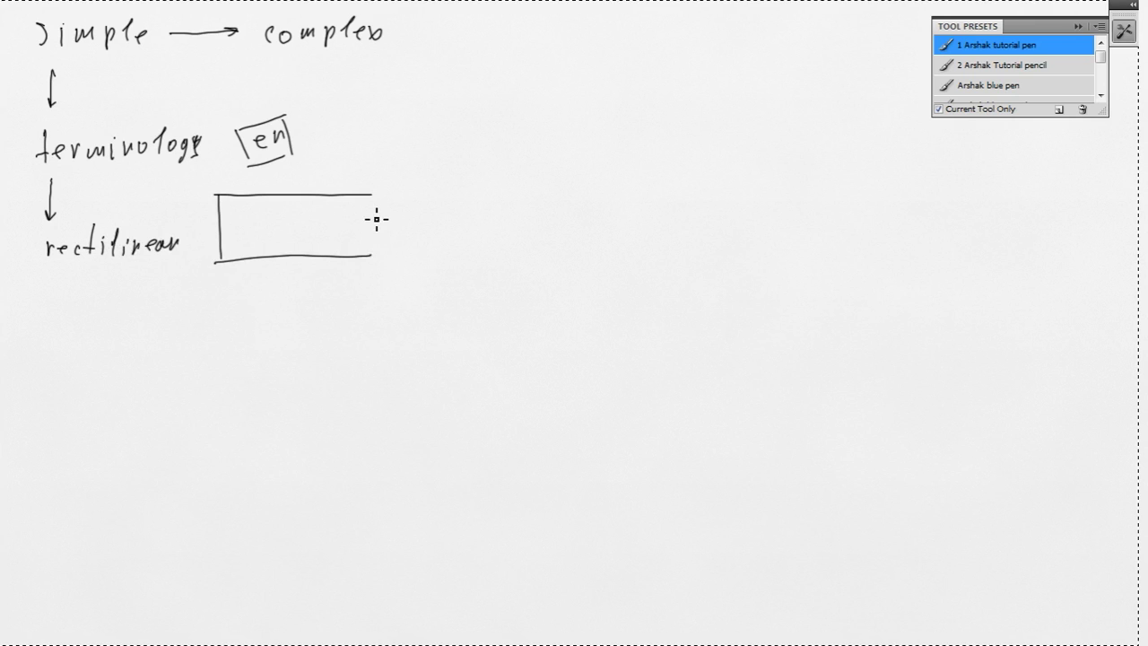
pyautogui.moveTo(364, 197); pyautogui.dragTo(364, 254)
pyautogui.moveTo(224, 216); pyautogui.dragTo(368, 216)
pyautogui.moveTo(287, 216); pyautogui.dragTo(238, 253)
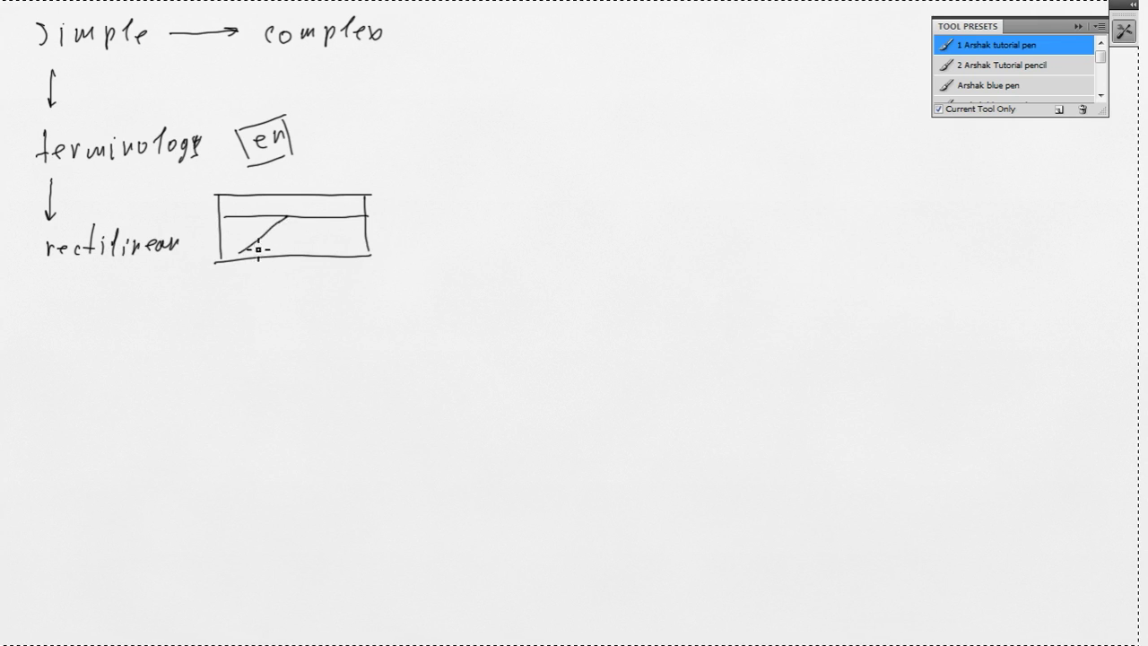
pyautogui.moveTo(287, 216); pyautogui.dragTo(330, 253)
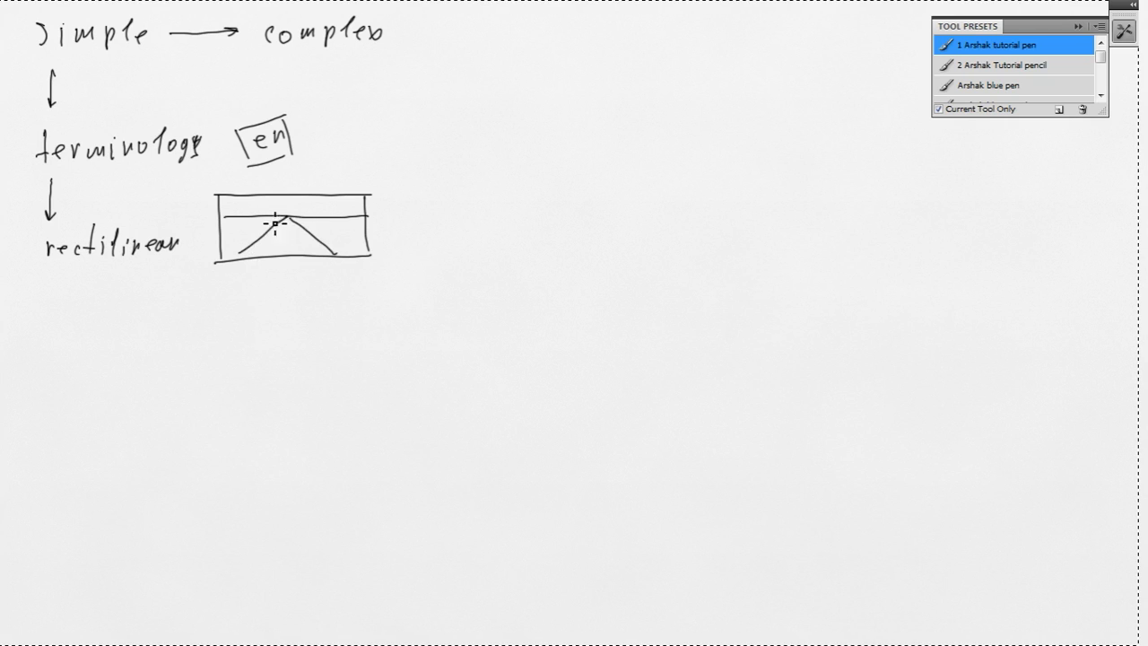
# Add receding verticals on both sides of the framed perspective sketch and horizontal strokes between its converging lines
pyautogui.moveTo(237, 195); pyautogui.dragTo(237, 256)
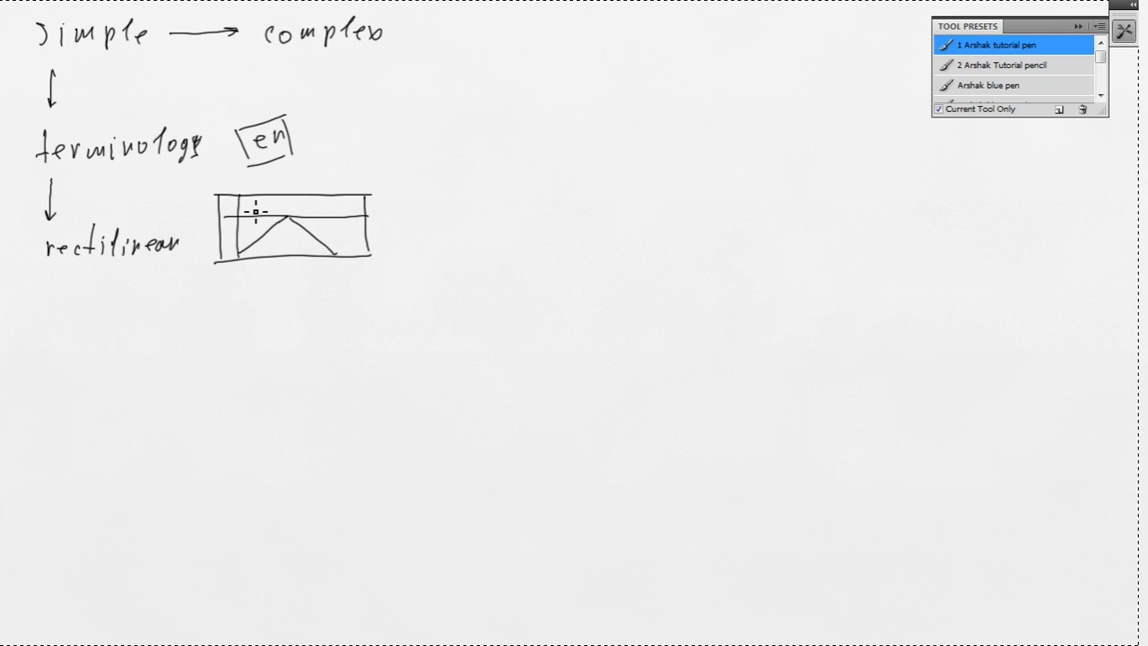
pyautogui.moveTo(249, 205)
pyautogui.mouseDown()
pyautogui.moveTo(263, 236)
pyautogui.moveTo(273, 215)
pyautogui.moveTo(311, 233)
pyautogui.moveTo(264, 229)
pyautogui.moveTo(269, 239)
pyautogui.moveTo(295, 224)
pyautogui.mouseUp()
pyautogui.moveTo(267, 232); pyautogui.dragTo(299, 228)
pyautogui.moveTo(258, 243); pyautogui.dragTo(320, 251)
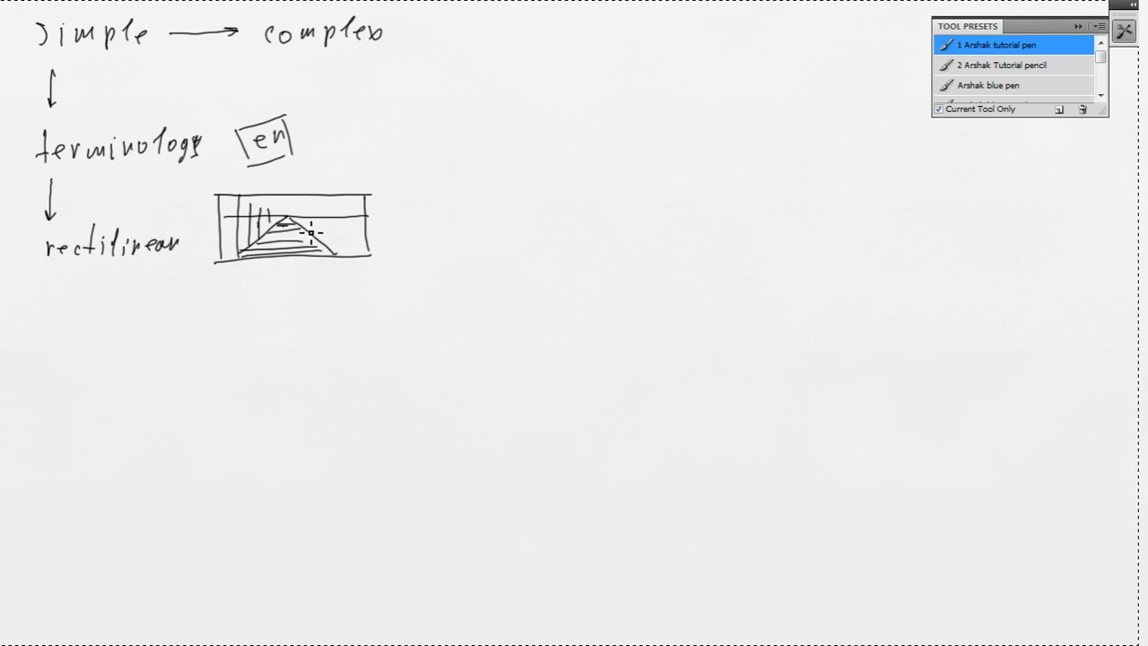
pyautogui.moveTo(305, 208); pyautogui.dragTo(328, 254)
pyautogui.moveTo(335, 196); pyautogui.dragTo(336, 256)
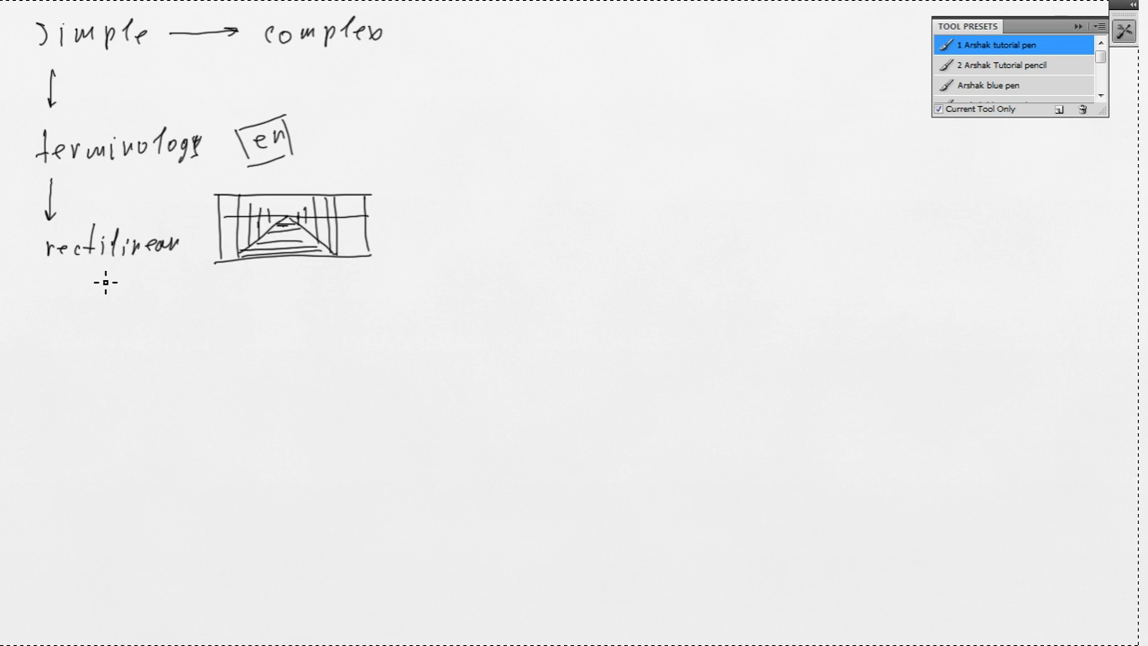
# Write two arrowed sub-items under "rectilinear": "basic 1,2 pp" and "advanced 3pp"
pyautogui.moveTo(90, 274)
pyautogui.mouseDown()
pyautogui.moveTo(115, 307)
pyautogui.moveTo(217, 302)
pyautogui.mouseUp()
pyautogui.moveTo(221, 283)
pyautogui.mouseDown()
pyautogui.moveTo(242, 309)
pyautogui.moveTo(254, 297)
pyautogui.mouseUp()
pyautogui.click(258, 303)
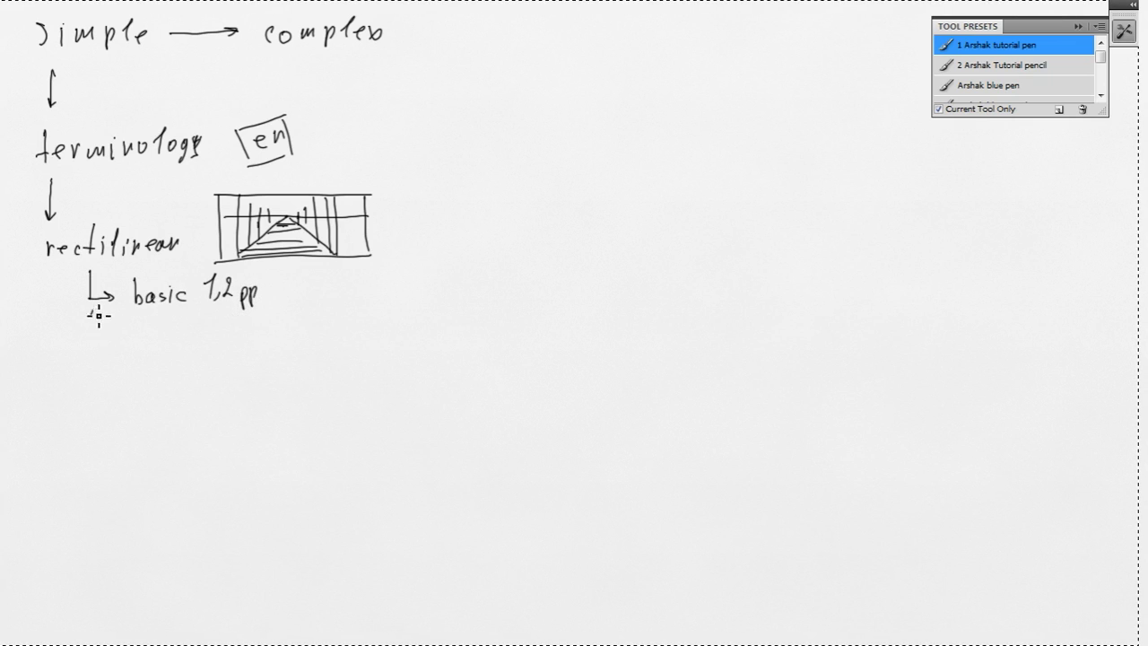
pyautogui.moveTo(90, 310)
pyautogui.mouseDown()
pyautogui.moveTo(97, 345)
pyautogui.moveTo(165, 333)
pyautogui.moveTo(171, 343)
pyautogui.moveTo(177, 333)
pyautogui.moveTo(211, 343)
pyautogui.moveTo(248, 321)
pyautogui.moveTo(300, 330)
pyautogui.mouseUp()
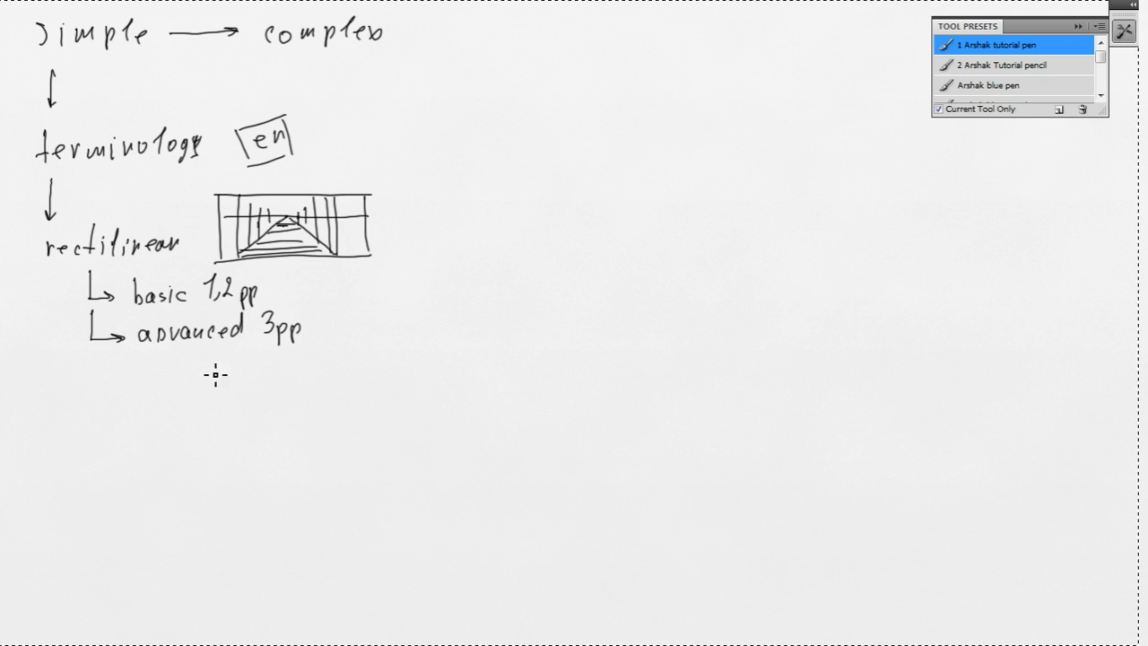
# Draw a horizon line with a vanishing point below the sub-items, and a one-point perspective tabletop beneath it
pyautogui.moveTo(77, 409); pyautogui.dragTo(270, 404)
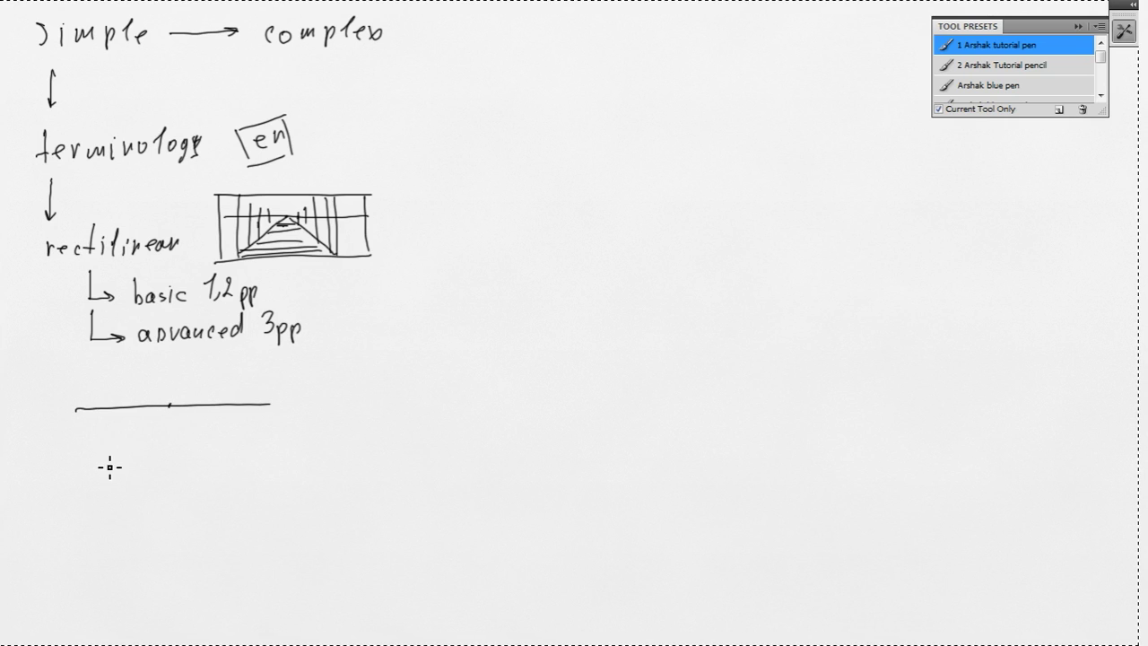
pyautogui.moveTo(95, 461); pyautogui.dragTo(228, 459)
pyautogui.moveTo(136, 430); pyautogui.dragTo(94, 462)
pyautogui.moveTo(192, 425); pyautogui.dragTo(243, 456)
pyautogui.moveTo(133, 428); pyautogui.dragTo(212, 426)
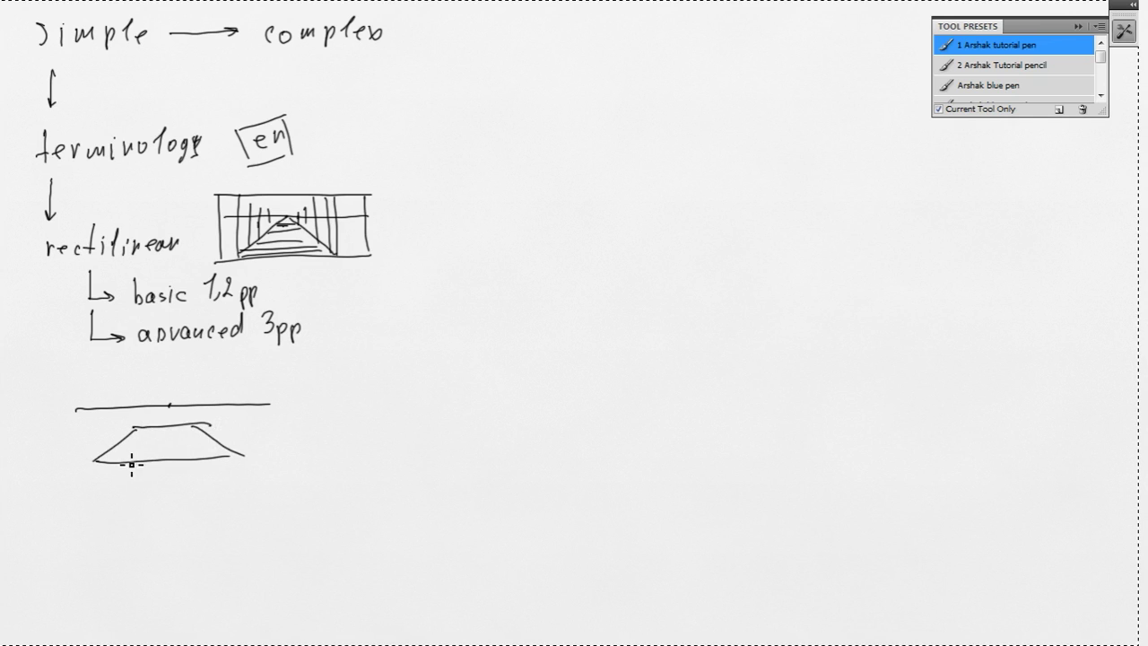
# Draw the table's two front legs and two shorter back legs
pyautogui.moveTo(127, 467); pyautogui.dragTo(130, 501)
pyautogui.moveTo(215, 464); pyautogui.dragTo(215, 500)
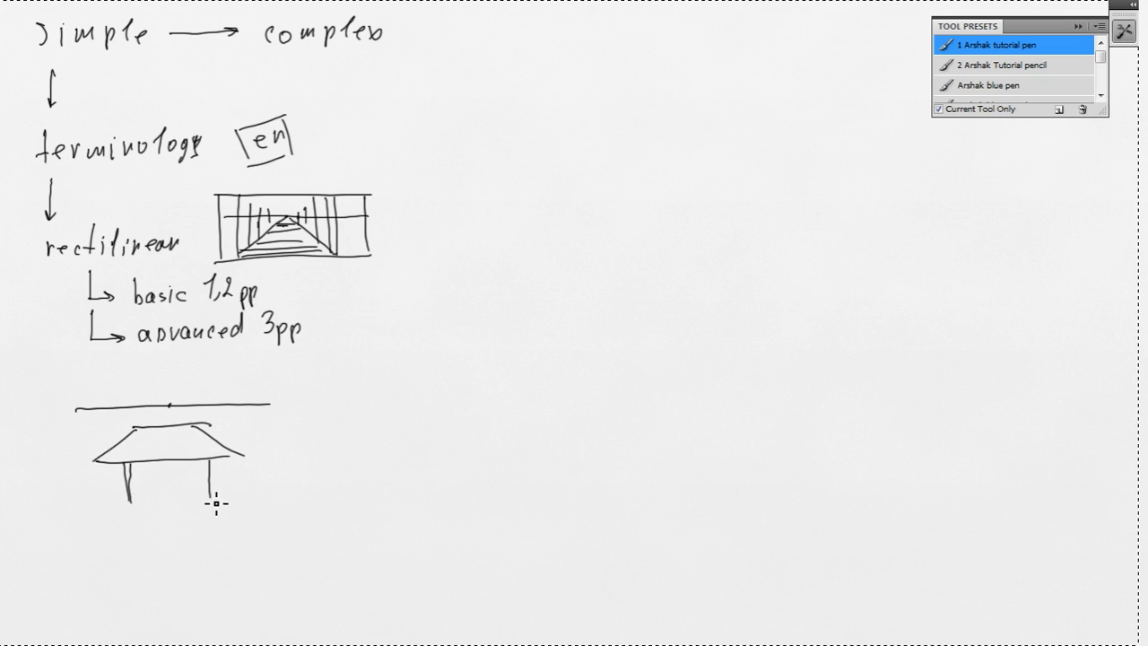
pyautogui.moveTo(213, 461); pyautogui.dragTo(212, 498)
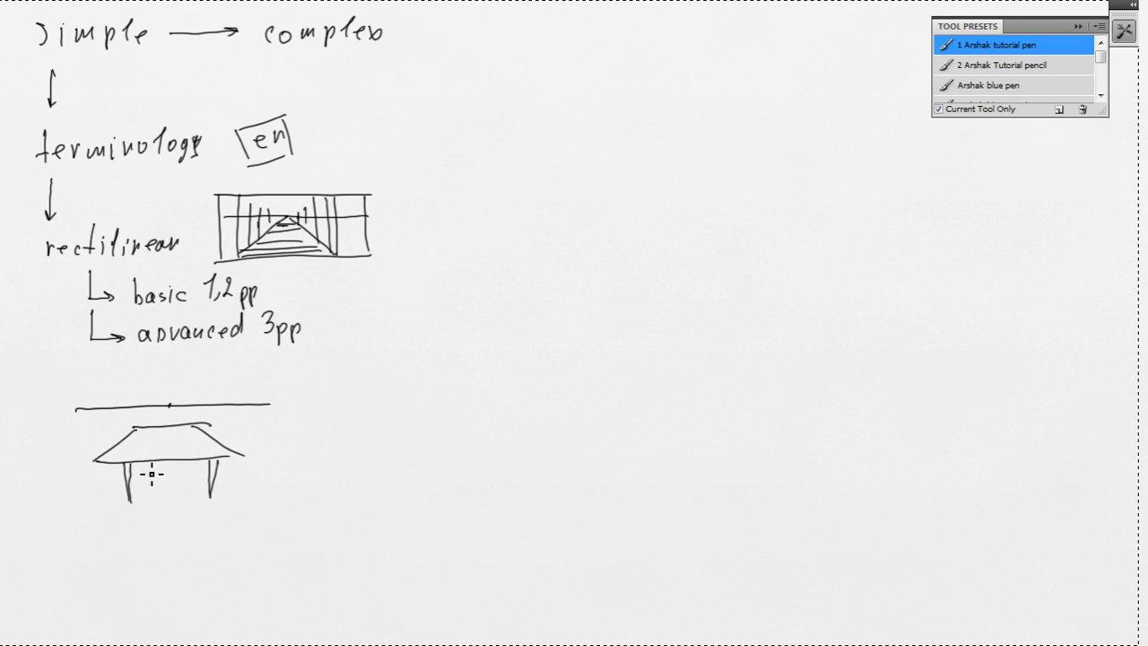
pyautogui.moveTo(140, 462); pyautogui.dragTo(144, 470)
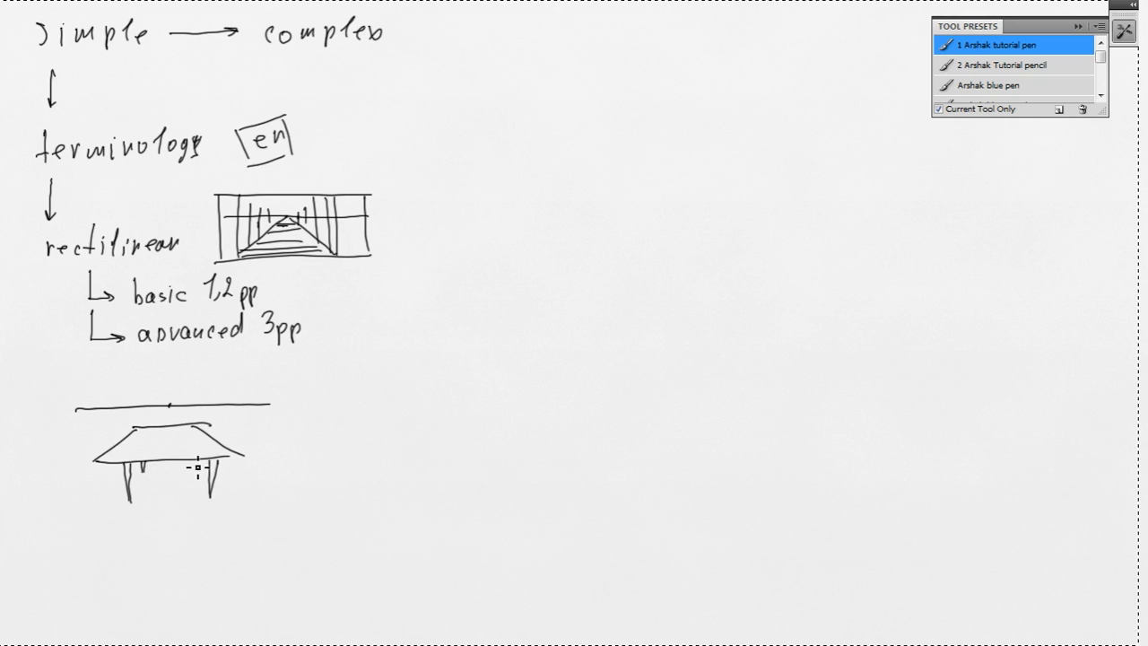
pyautogui.moveTo(191, 460); pyautogui.dragTo(190, 472)
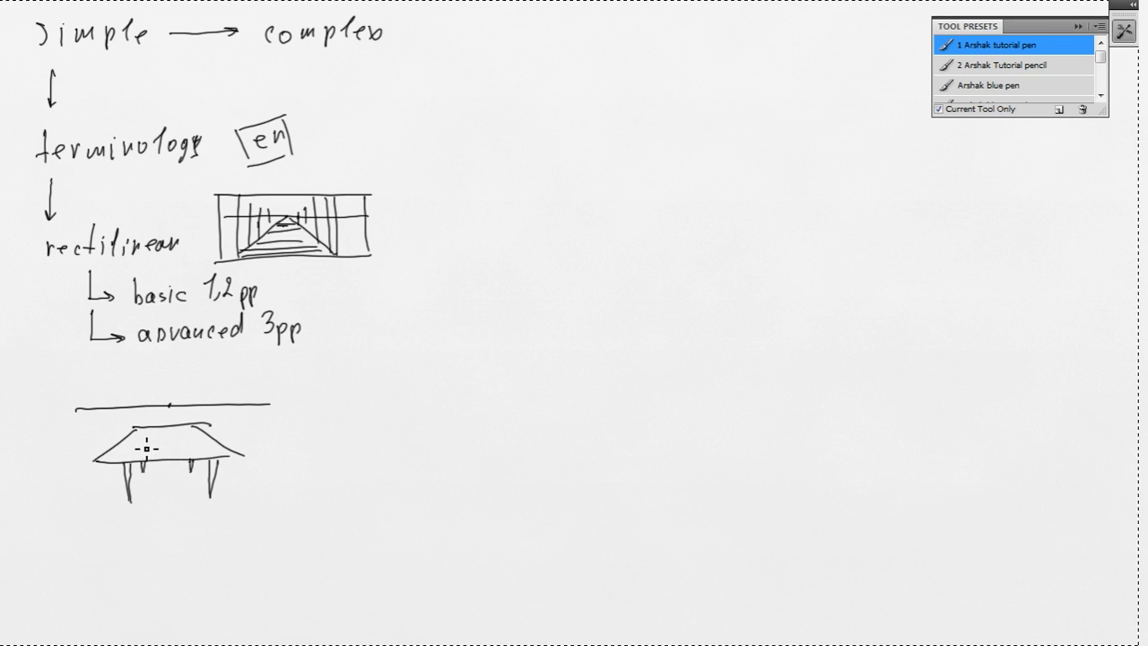
# Sketch a small flat rectangle on the tabletop and a tilted, dark-shaded box above the horizon line
pyautogui.moveTo(136, 441)
pyautogui.mouseDown()
pyautogui.moveTo(166, 447)
pyautogui.moveTo(170, 435)
pyautogui.moveTo(149, 436)
pyautogui.moveTo(167, 435)
pyautogui.mouseUp()
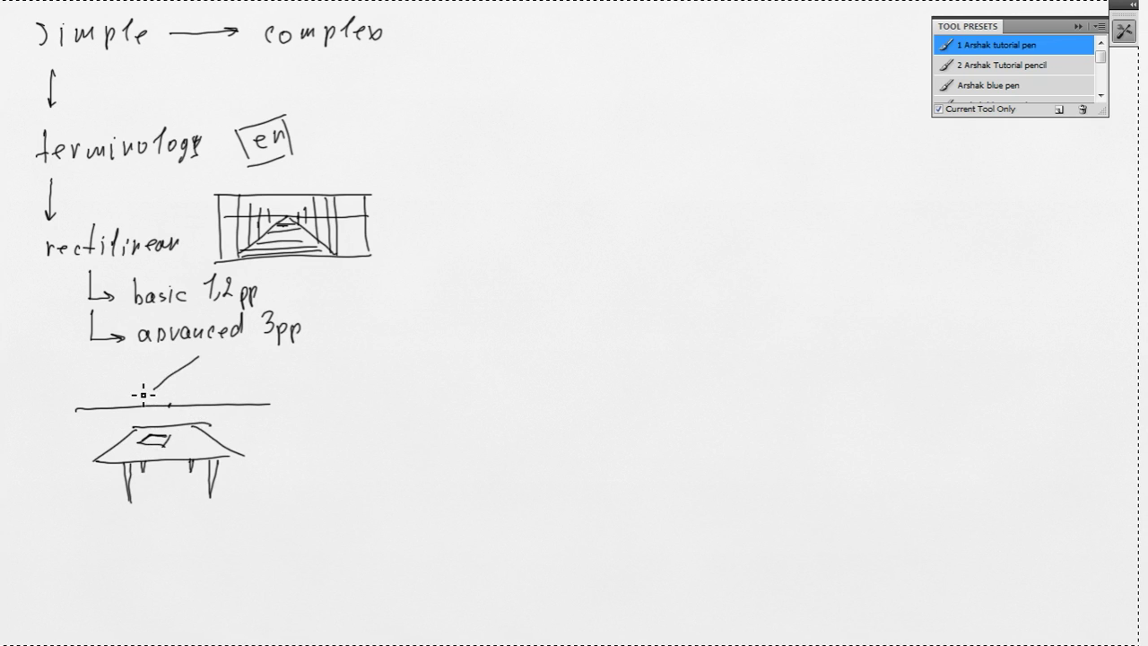
pyautogui.moveTo(128, 389)
pyautogui.mouseDown()
pyautogui.moveTo(162, 388)
pyautogui.moveTo(130, 387)
pyautogui.mouseUp()
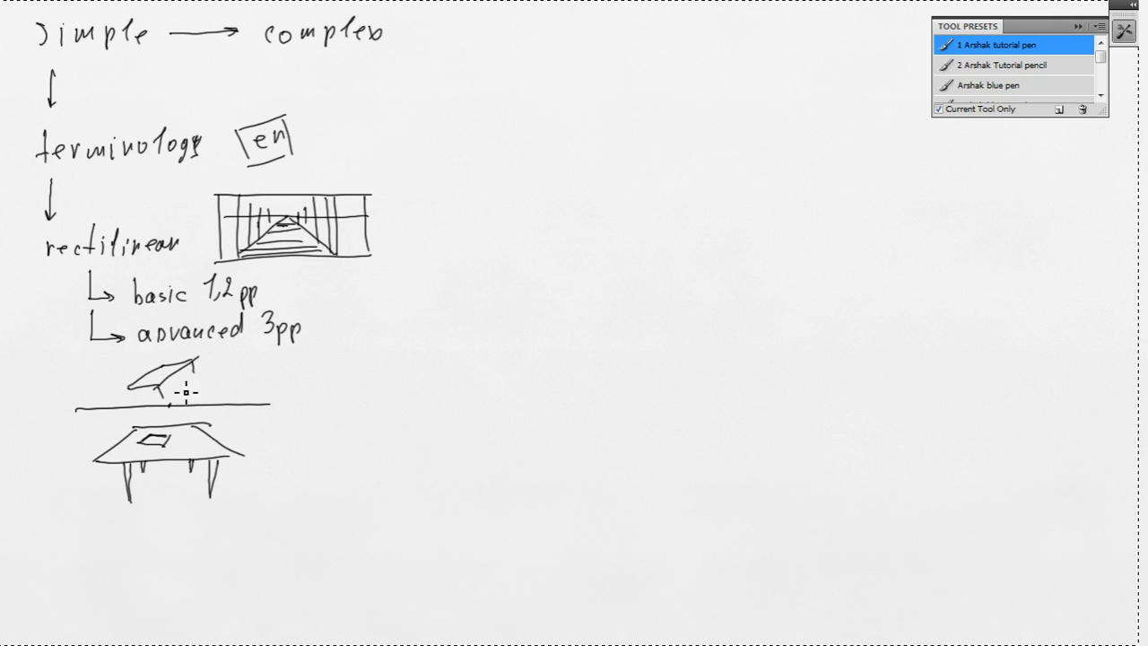
pyautogui.moveTo(162, 395); pyautogui.dragTo(195, 368)
pyautogui.moveTo(130, 388)
pyautogui.mouseDown()
pyautogui.moveTo(171, 403)
pyautogui.moveTo(134, 395)
pyautogui.moveTo(163, 392)
pyautogui.moveTo(167, 403)
pyautogui.moveTo(163, 390)
pyautogui.moveTo(138, 386)
pyautogui.moveTo(142, 395)
pyautogui.moveTo(175, 371)
pyautogui.moveTo(162, 392)
pyautogui.moveTo(139, 399)
pyautogui.mouseUp()
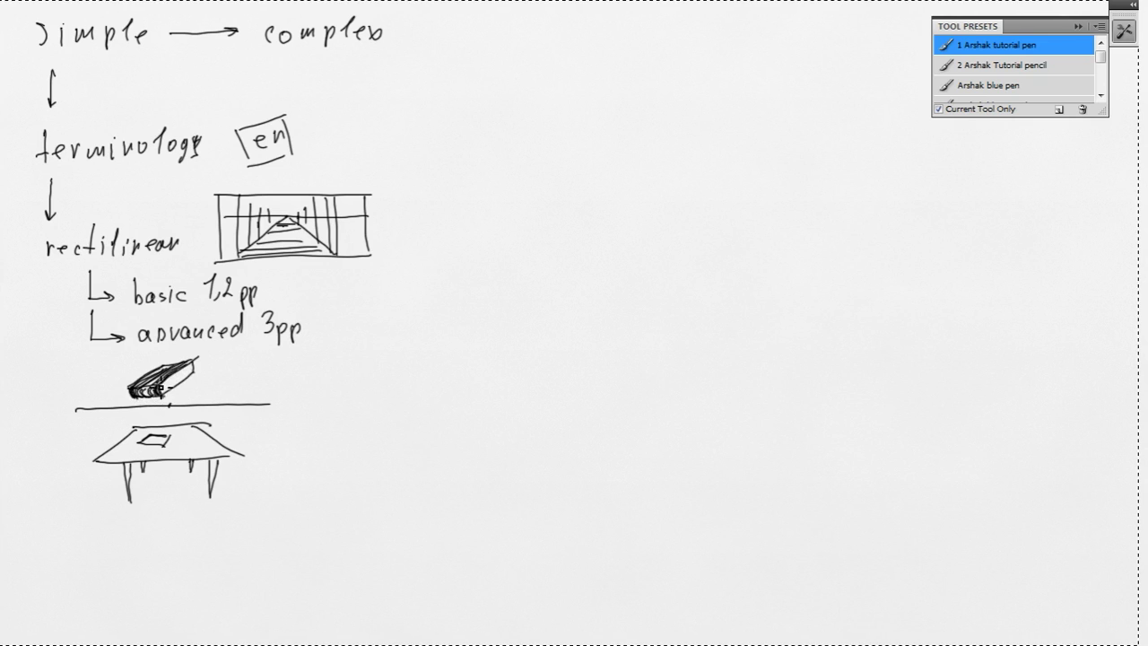
pyautogui.moveTo(143, 395); pyautogui.dragTo(172, 371)
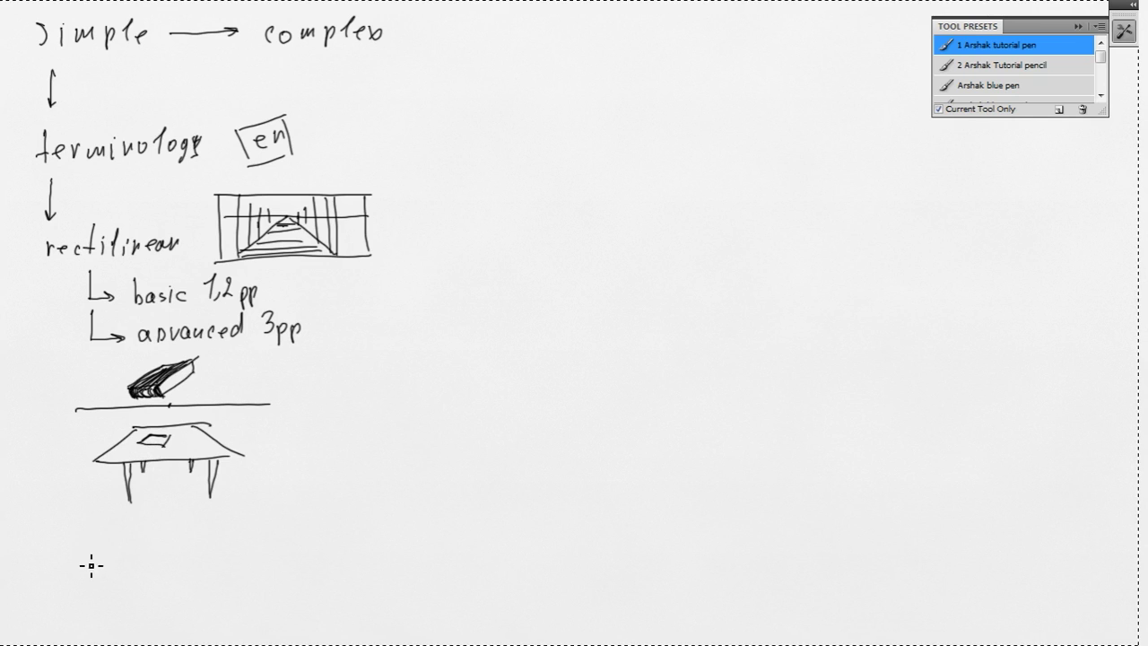
# Add a down arrow with "ellipses" below the table, and sketch a narrow tilted ellipse crossed by an axis beside it
pyautogui.moveTo(84, 514)
pyautogui.mouseDown()
pyautogui.moveTo(89, 570)
pyautogui.moveTo(125, 568)
pyautogui.moveTo(132, 555)
pyautogui.moveTo(144, 575)
pyautogui.moveTo(137, 560)
pyautogui.moveTo(184, 567)
pyautogui.mouseUp()
pyautogui.moveTo(246, 522)
pyautogui.mouseDown()
pyautogui.moveTo(258, 509)
pyautogui.moveTo(255, 562)
pyautogui.mouseUp()
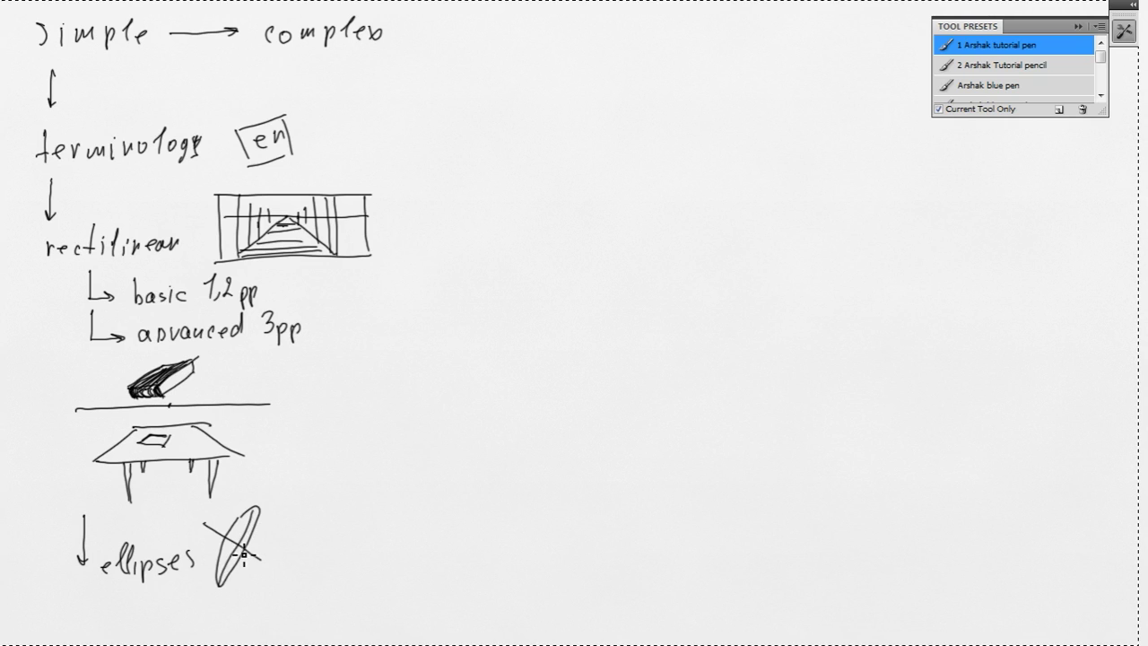
pyautogui.hotkey('ctrl', 'z')
pyautogui.moveTo(223, 574); pyautogui.dragTo(259, 500)
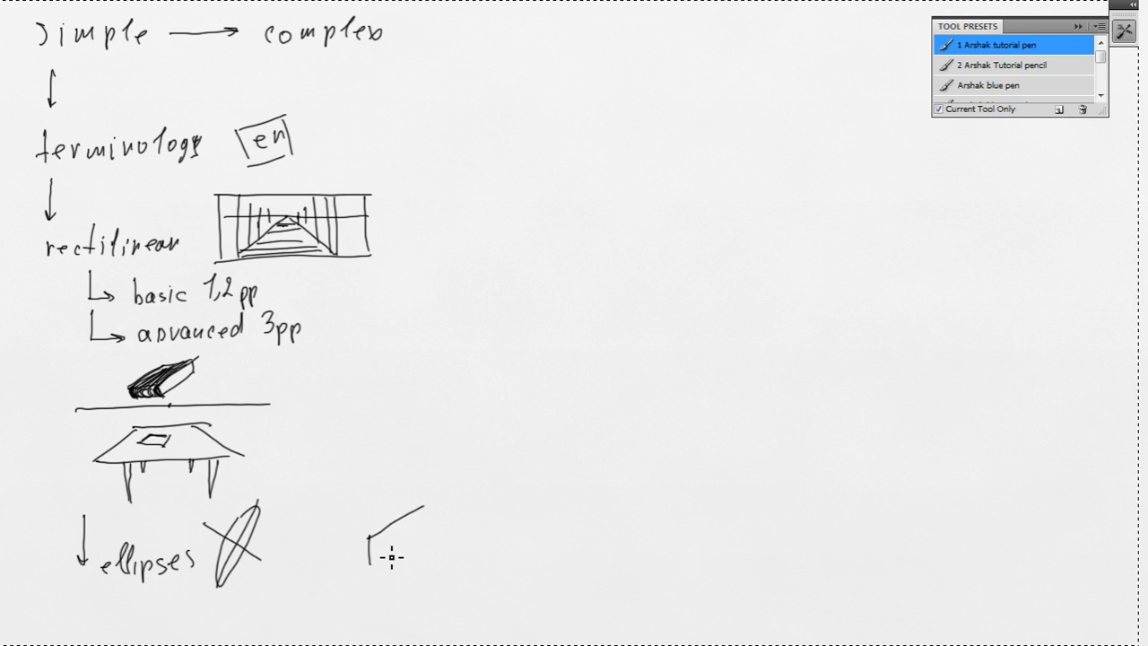
# Sketch a long perspective box next to the ellipse, with two elliptical wheels on its side
pyautogui.moveTo(368, 562)
pyautogui.mouseDown()
pyautogui.moveTo(435, 512)
pyautogui.moveTo(429, 502)
pyautogui.mouseUp()
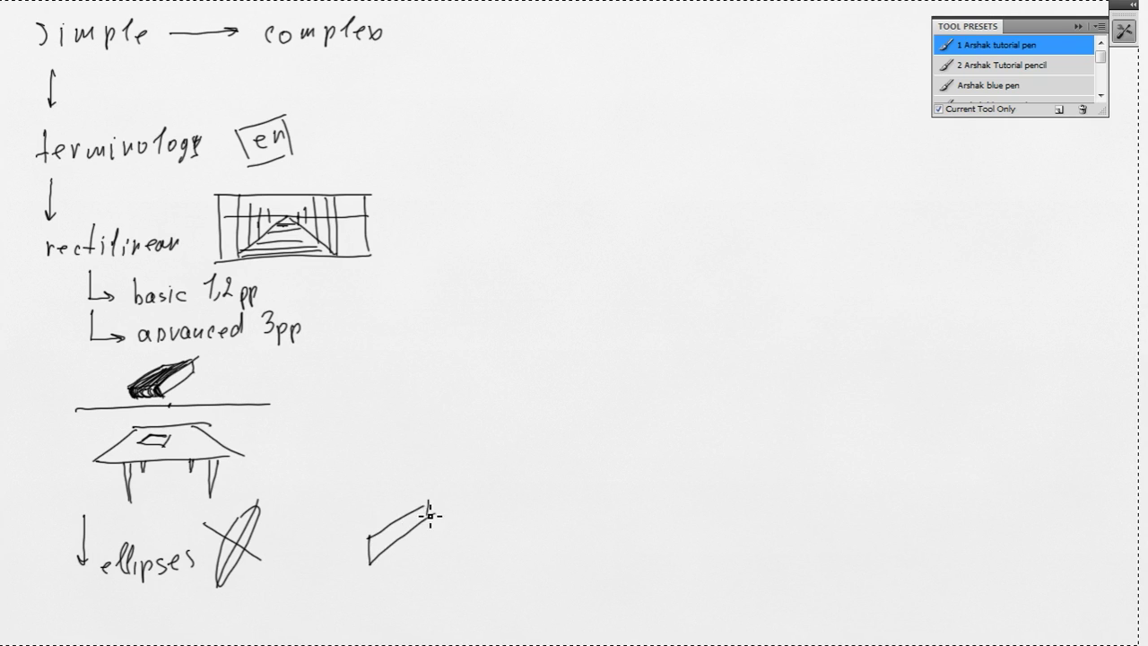
pyautogui.moveTo(330, 551); pyautogui.dragTo(369, 563)
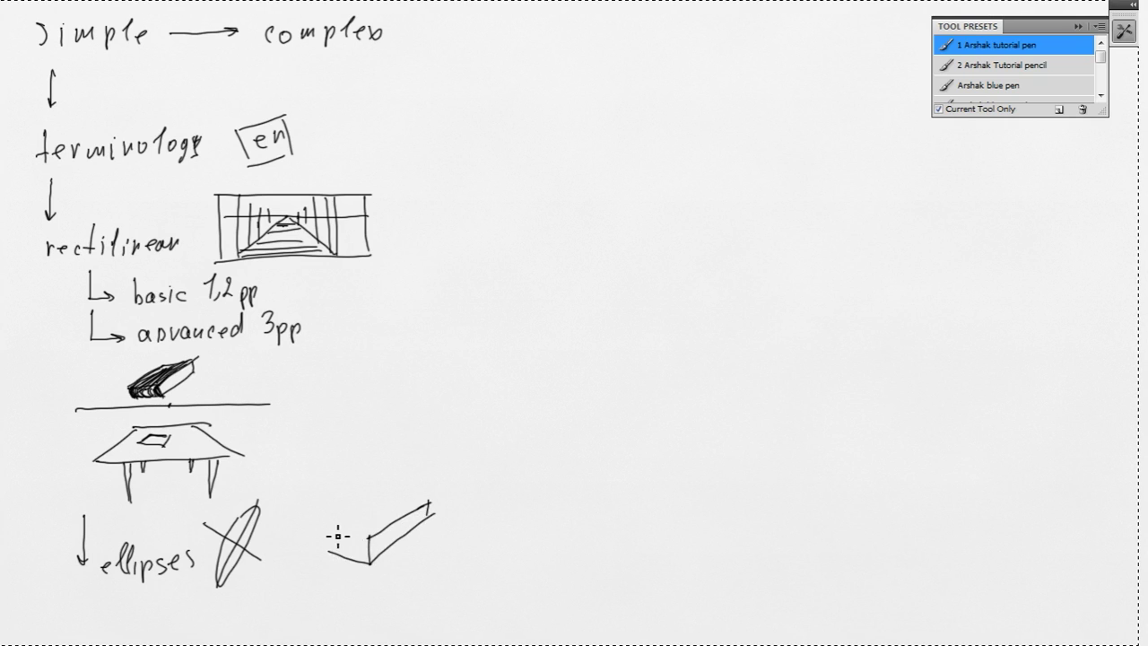
pyautogui.moveTo(330, 530)
pyautogui.mouseDown()
pyautogui.moveTo(368, 537)
pyautogui.moveTo(330, 551)
pyautogui.moveTo(398, 496)
pyautogui.moveTo(436, 494)
pyautogui.moveTo(382, 557)
pyautogui.mouseUp()
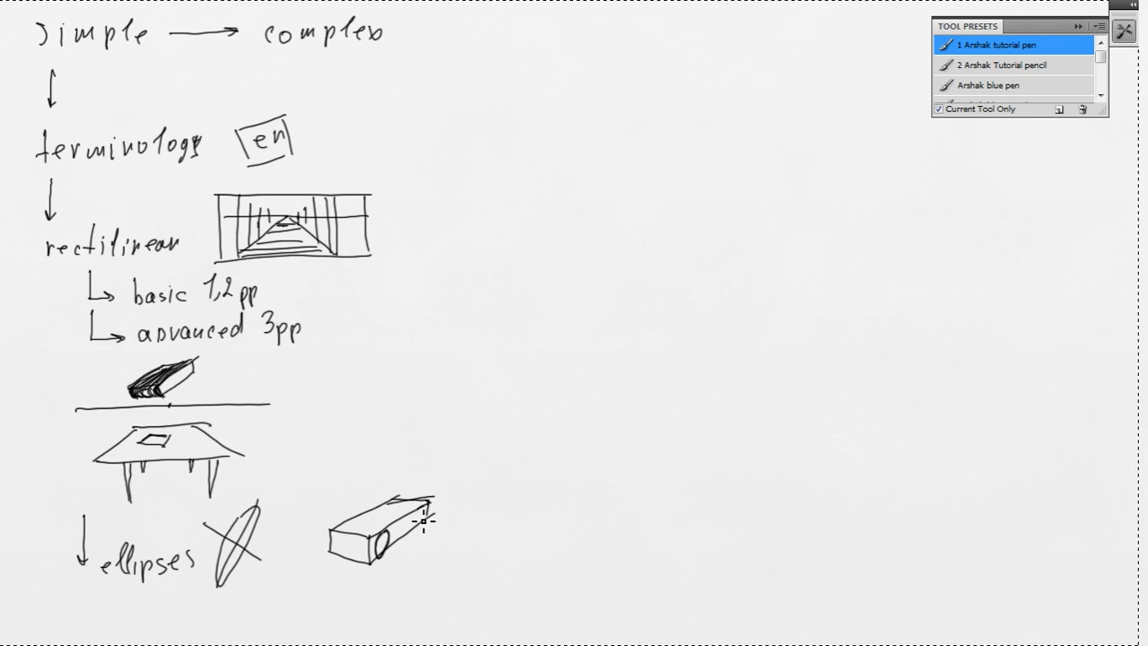
pyautogui.moveTo(427, 509)
pyautogui.mouseDown()
pyautogui.moveTo(423, 525)
pyautogui.moveTo(374, 548)
pyautogui.mouseUp()
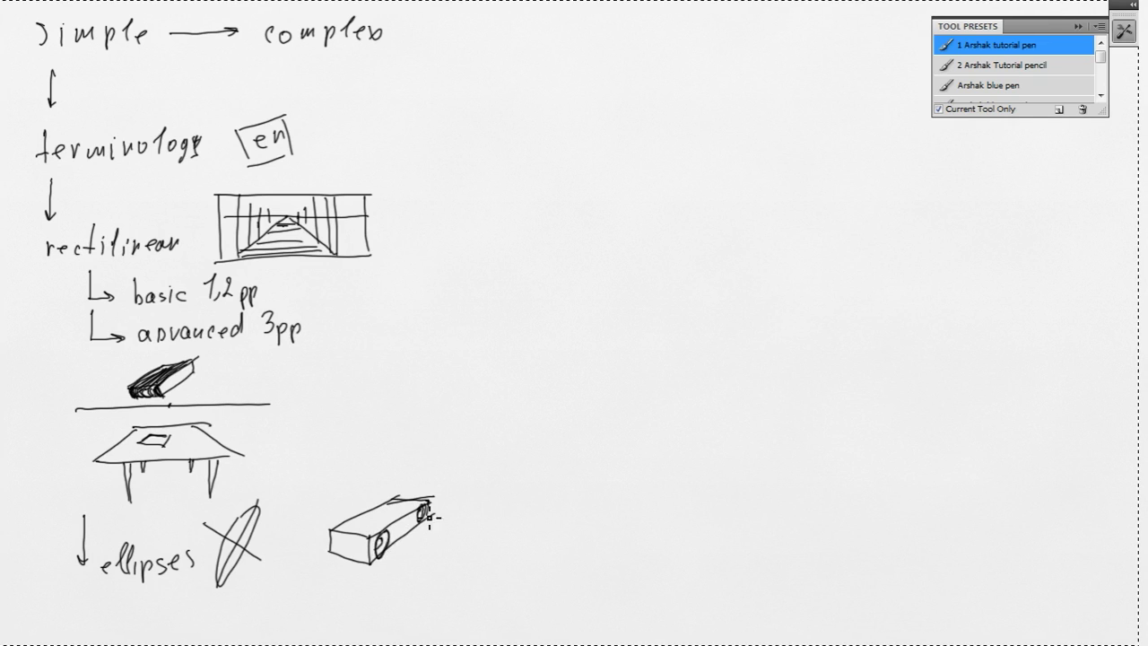
pyautogui.moveTo(434, 508); pyautogui.dragTo(380, 545)
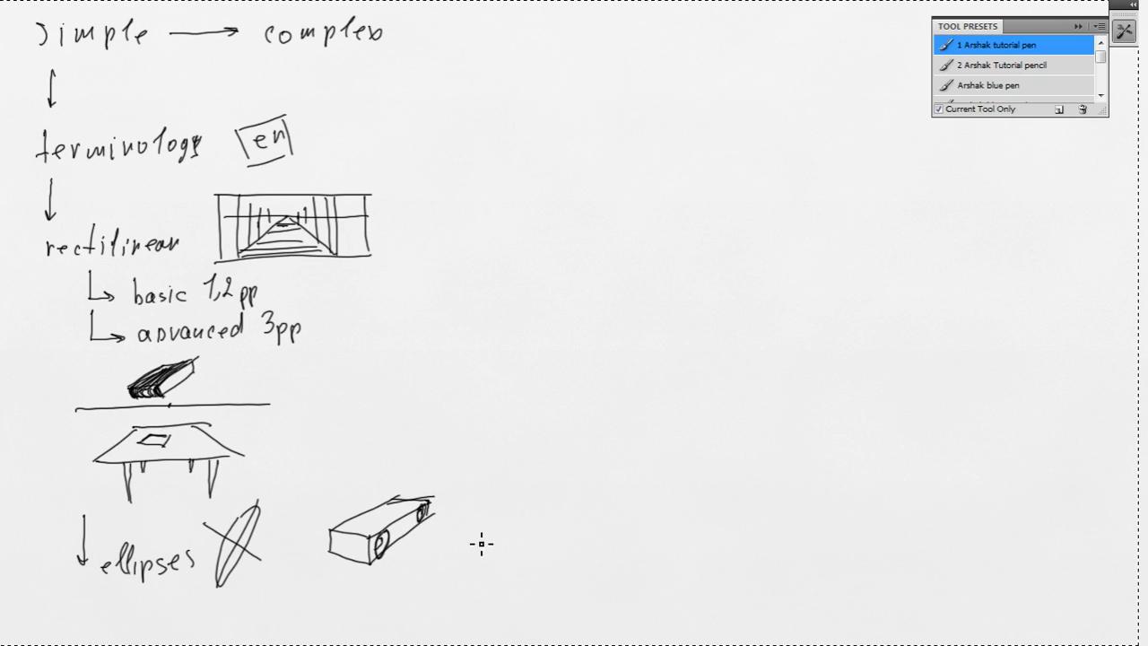
# Draw a long arrow from the wheeled box and write "form building." at its end, undoing stray strokes
pyautogui.moveTo(440, 554); pyautogui.dragTo(565, 551)
pyautogui.moveTo(590, 520)
pyautogui.mouseDown()
pyautogui.moveTo(675, 515)
pyautogui.moveTo(741, 493)
pyautogui.moveTo(737, 516)
pyautogui.moveTo(751, 511)
pyautogui.mouseUp()
pyautogui.hotkey('ctrl', 'z')
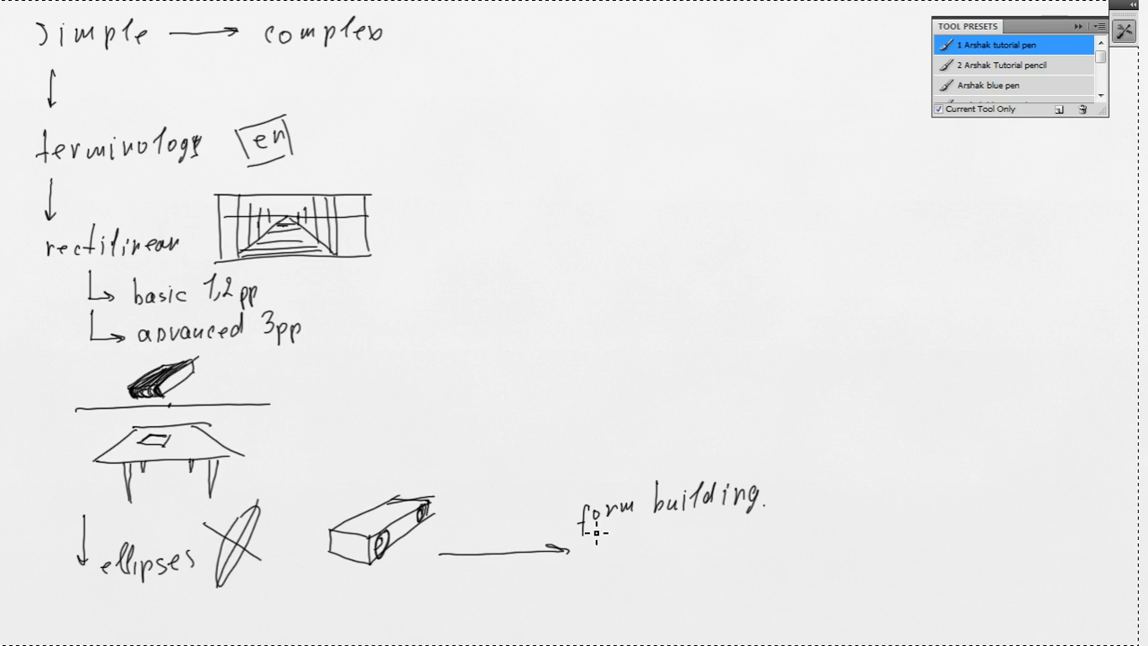
pyautogui.moveTo(448, 407)
pyautogui.mouseDown()
pyautogui.moveTo(348, 369)
pyautogui.moveTo(370, 395)
pyautogui.mouseUp()
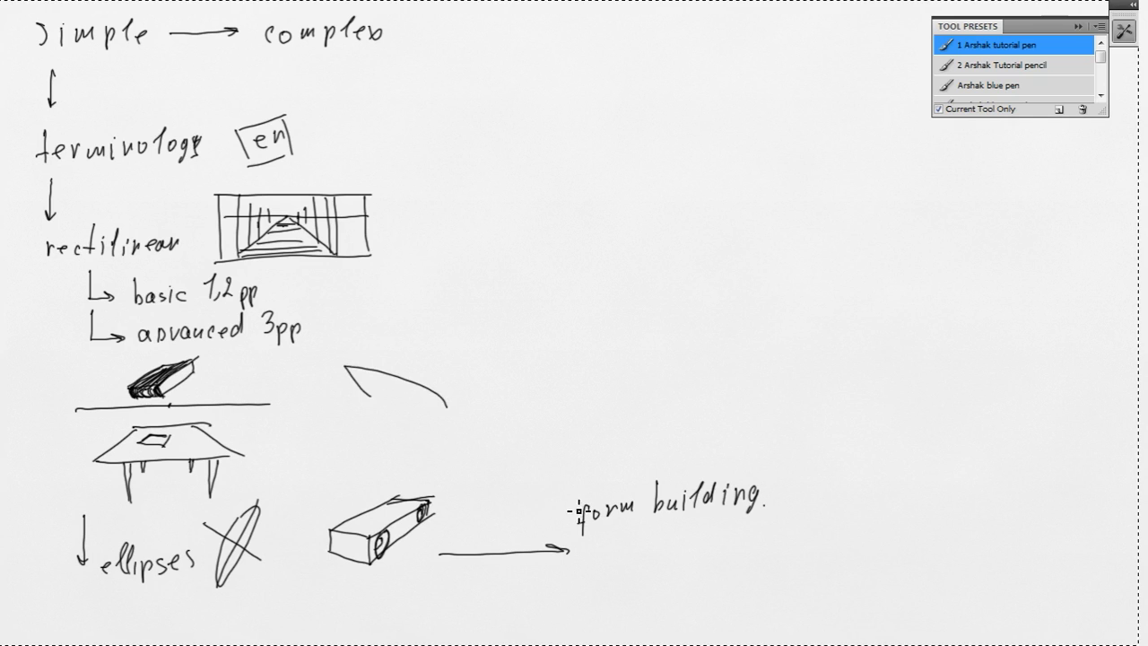
pyautogui.hotkey('ctrl', 'z')
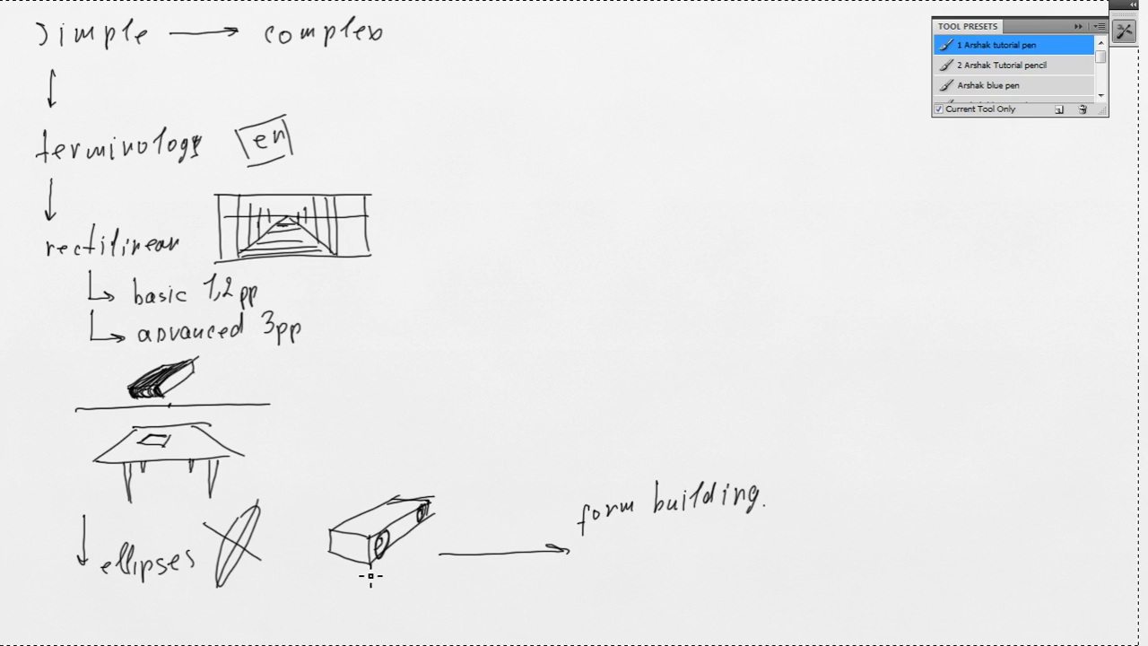
# Refine the wheeled box into a car with a sloped, thickened nose, surface details and a rear spoiler
pyautogui.moveTo(378, 563); pyautogui.dragTo(349, 578)
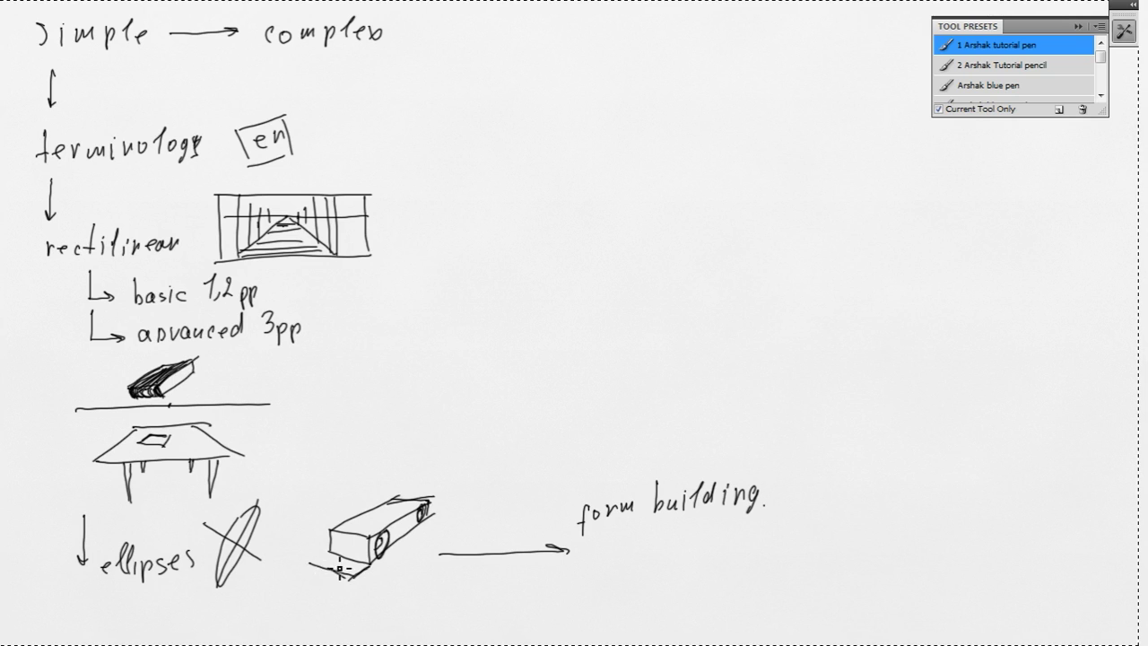
pyautogui.moveTo(331, 533)
pyautogui.mouseDown()
pyautogui.moveTo(322, 564)
pyautogui.moveTo(374, 544)
pyautogui.moveTo(361, 578)
pyautogui.moveTo(337, 538)
pyautogui.moveTo(317, 570)
pyautogui.moveTo(350, 576)
pyautogui.mouseUp()
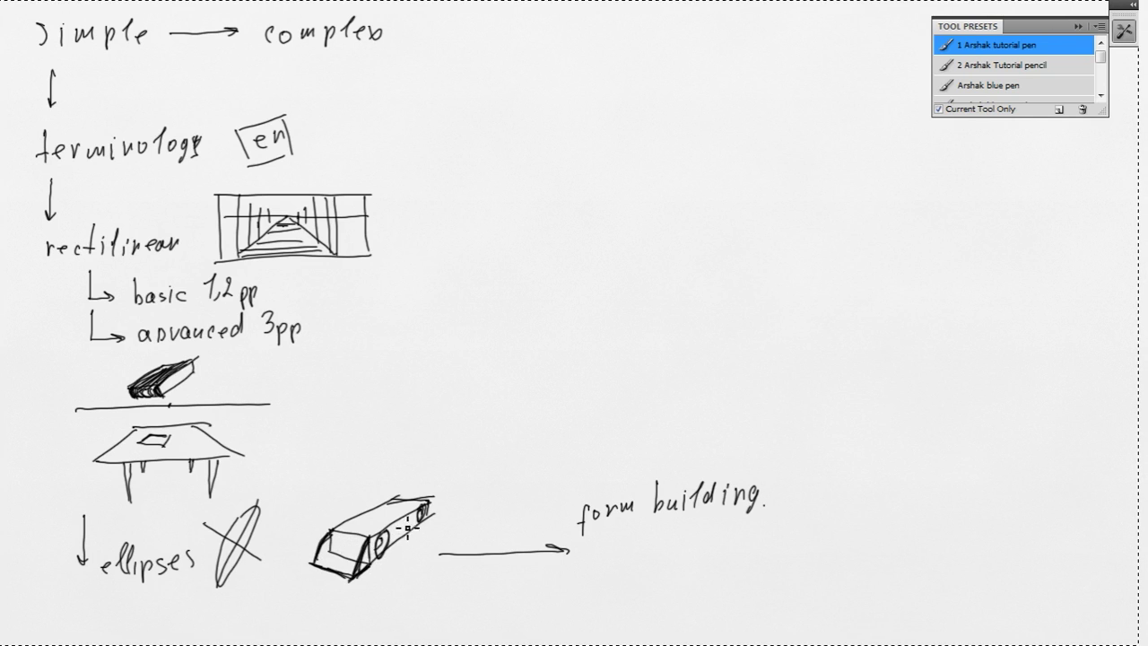
pyautogui.moveTo(398, 518)
pyautogui.mouseDown()
pyautogui.moveTo(409, 516)
pyautogui.moveTo(386, 511)
pyautogui.moveTo(407, 516)
pyautogui.moveTo(400, 525)
pyautogui.mouseUp()
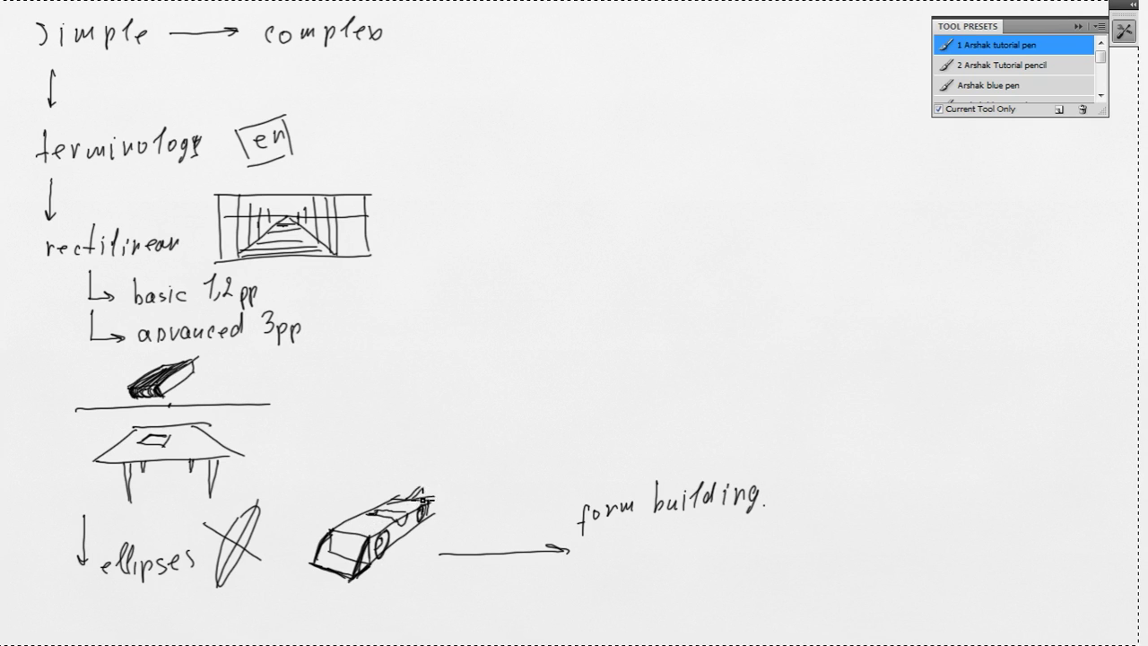
pyautogui.moveTo(409, 498); pyautogui.dragTo(418, 487)
pyautogui.moveTo(414, 499)
pyautogui.mouseDown()
pyautogui.moveTo(435, 490)
pyautogui.moveTo(413, 479)
pyautogui.moveTo(450, 489)
pyautogui.moveTo(437, 494)
pyautogui.mouseUp()
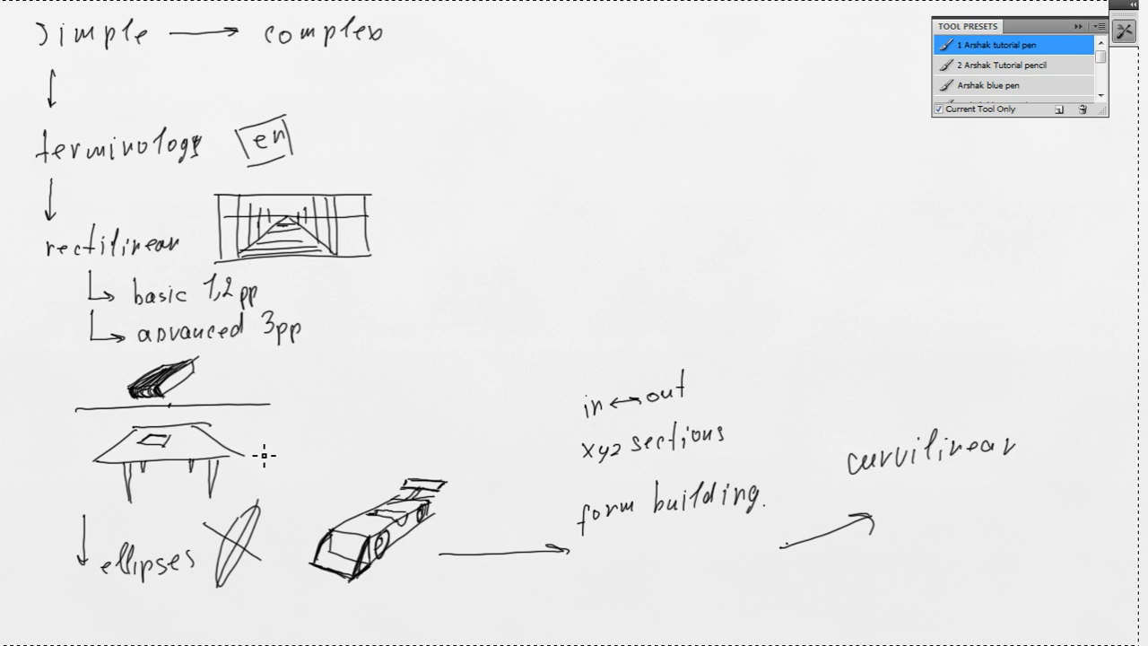
# Draw a rising arrow from the table sketch to a large tabletop outline with curved edges, with a reference dot above it
pyautogui.moveTo(254, 450)
pyautogui.mouseDown()
pyautogui.moveTo(391, 376)
pyautogui.moveTo(391, 387)
pyautogui.mouseUp()
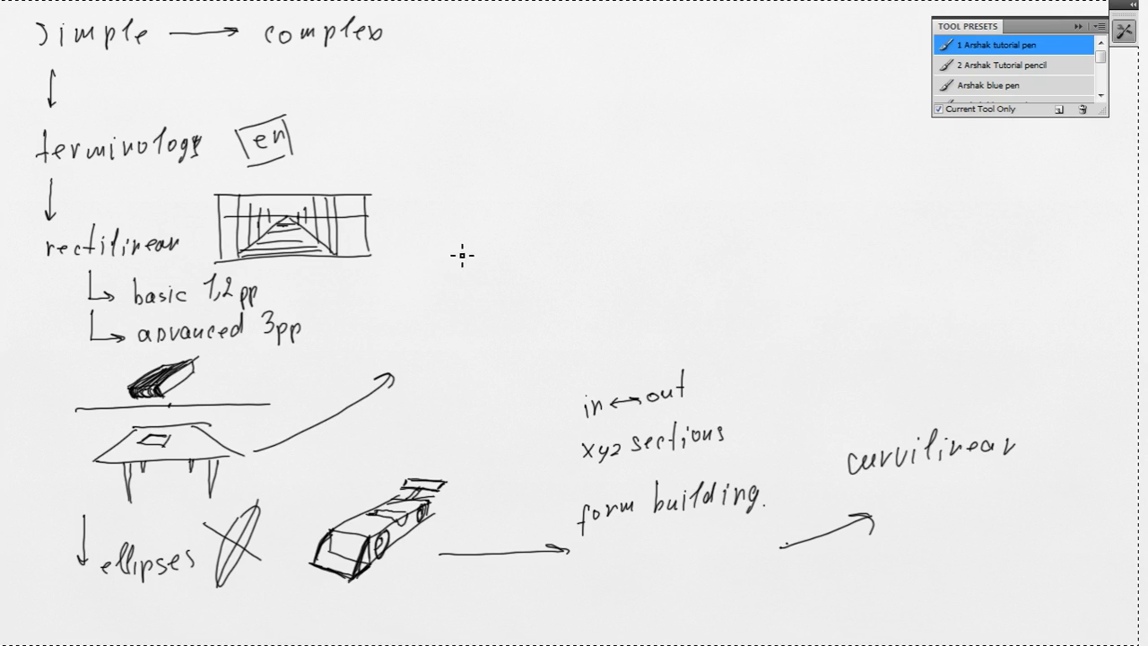
pyautogui.click(509, 196)
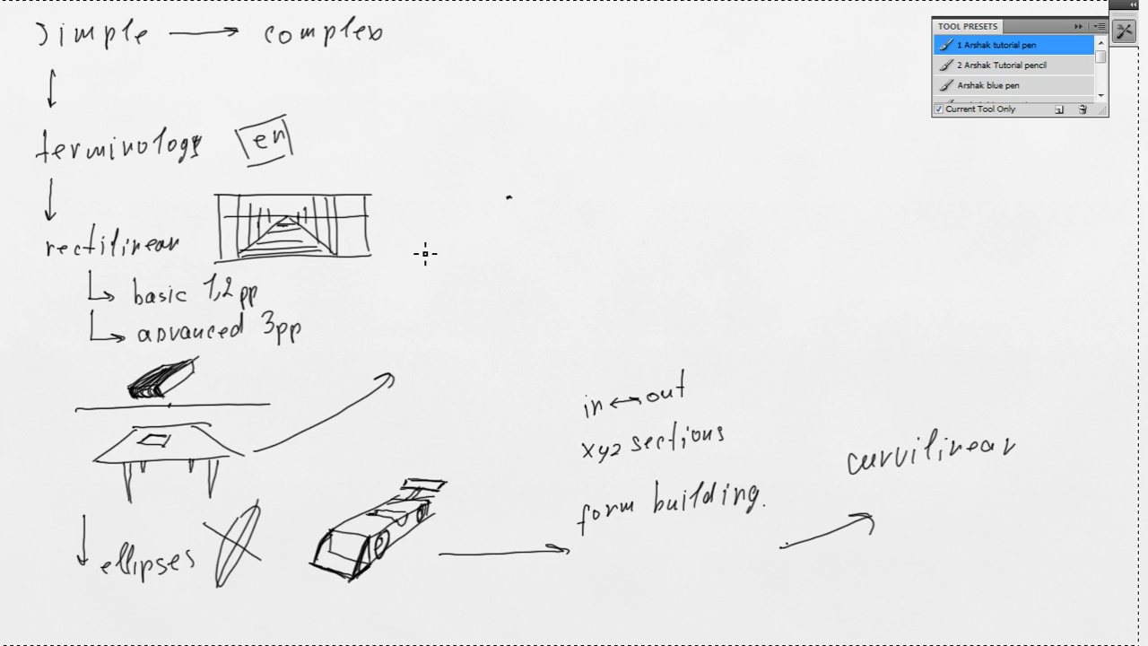
pyautogui.moveTo(425, 239)
pyautogui.mouseDown()
pyautogui.moveTo(467, 260)
pyautogui.moveTo(580, 250)
pyautogui.mouseUp()
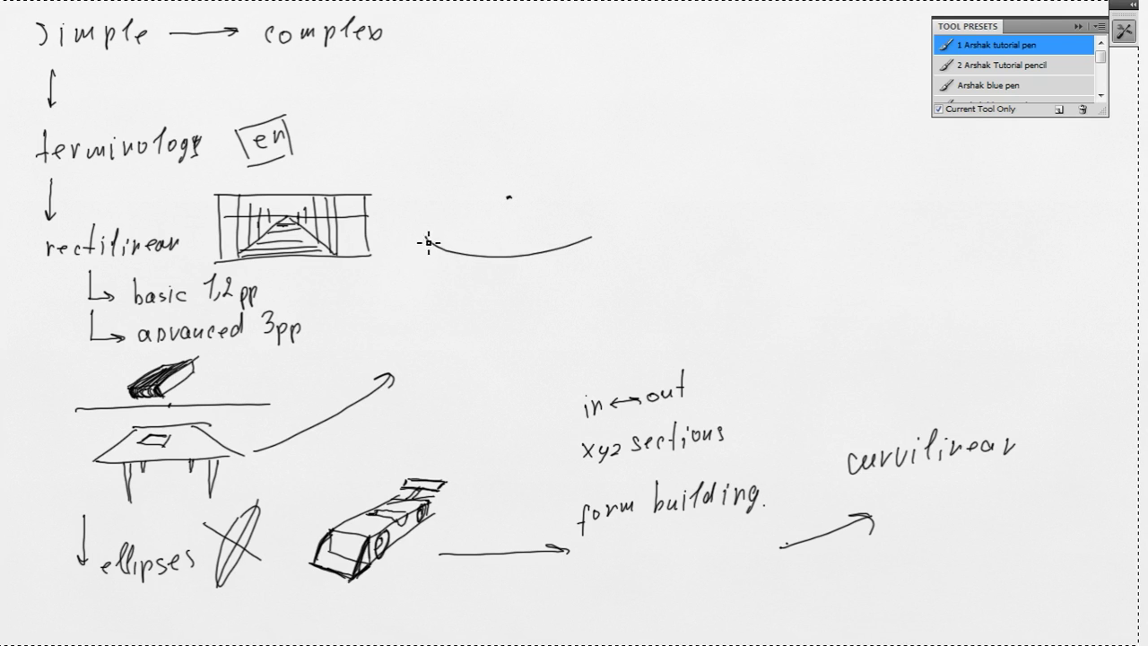
pyautogui.moveTo(426, 238); pyautogui.dragTo(374, 284)
pyautogui.moveTo(594, 236); pyautogui.dragTo(650, 296)
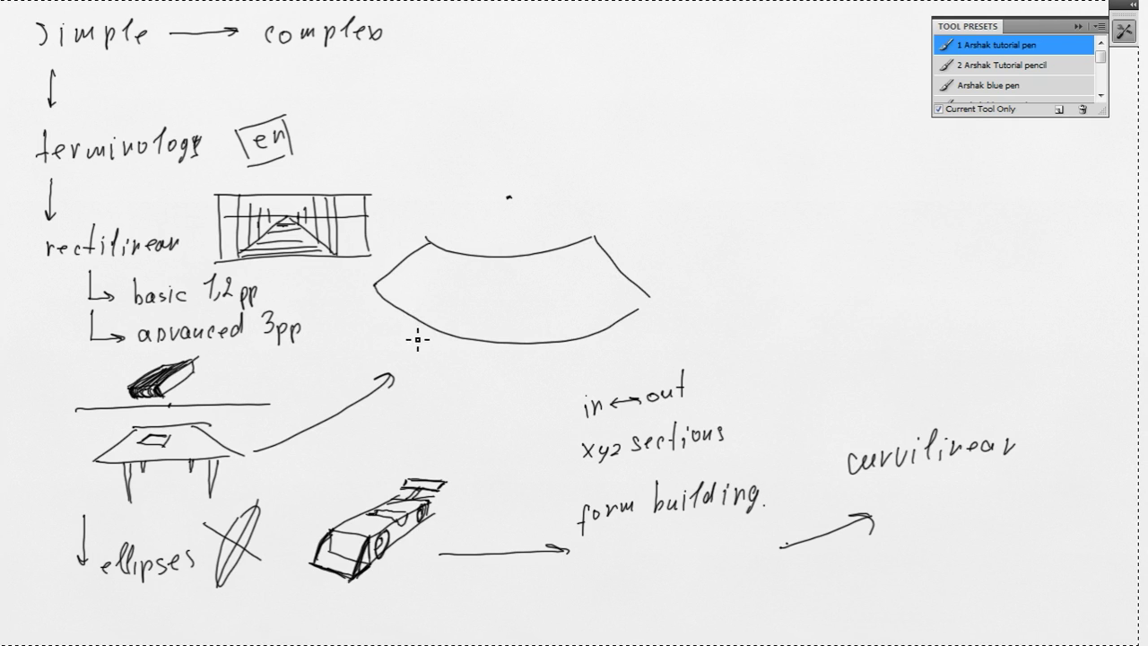
# Add small ellipses near the four corners of the curved tabletop and sketch a curved leg down from the near-left one
pyautogui.moveTo(410, 299); pyautogui.dragTo(417, 296)
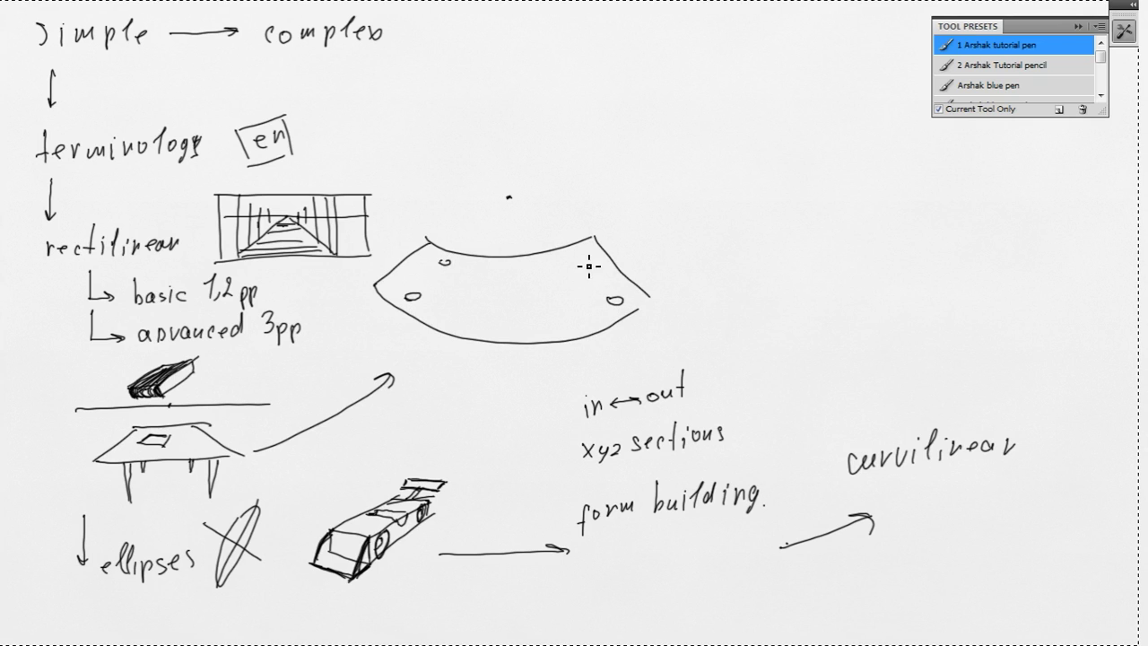
pyautogui.moveTo(589, 265); pyautogui.dragTo(585, 262)
pyautogui.moveTo(410, 309); pyautogui.dragTo(452, 401)
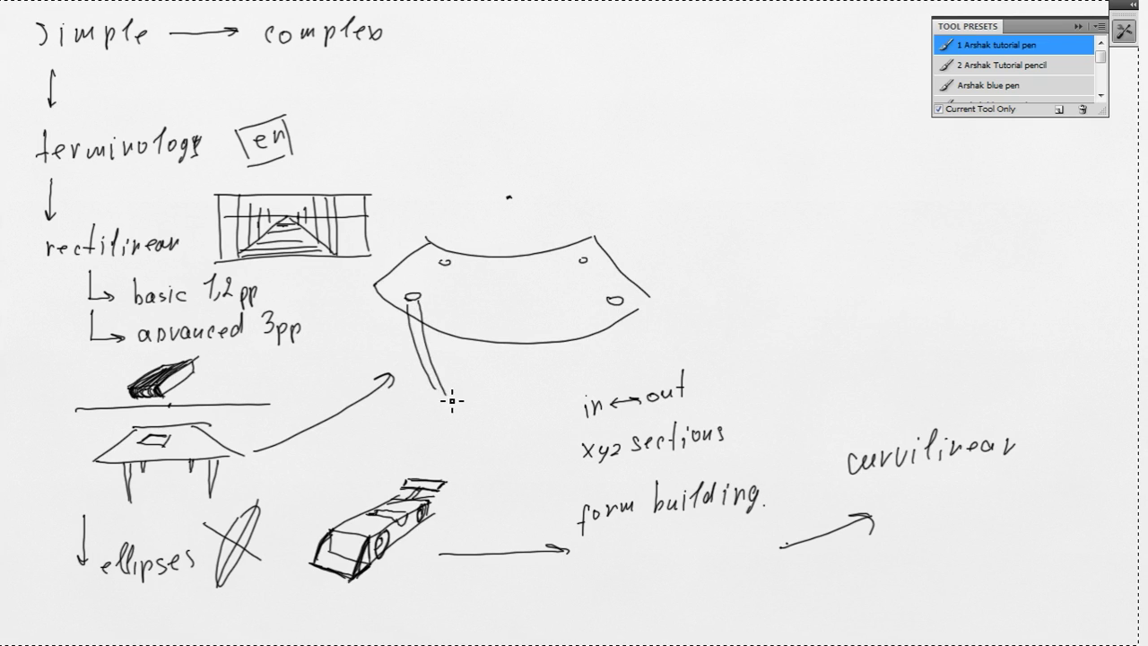